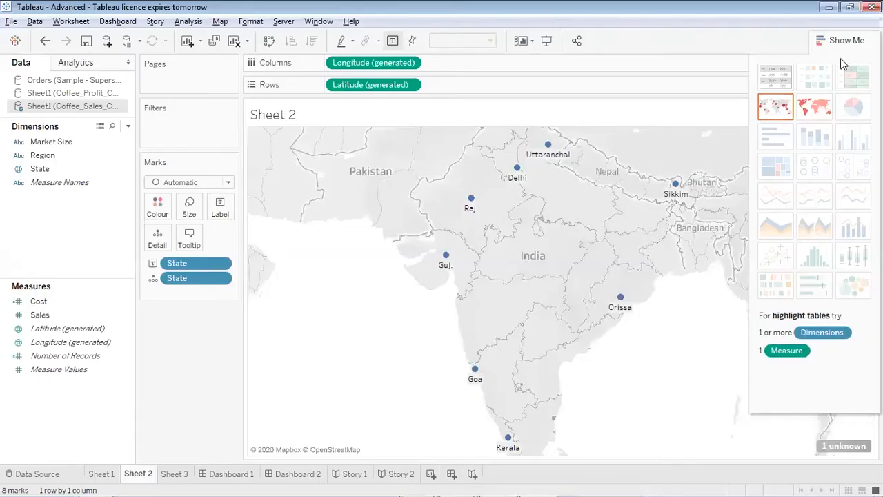
Step: Open the location editor for the unknown geographic value on the Sheet 2 map of India
click(847, 40)
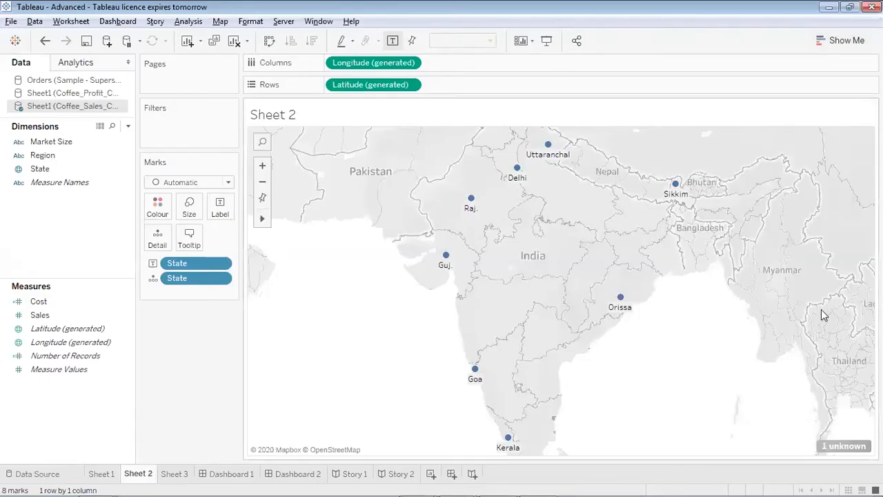
mouse_move(834, 447)
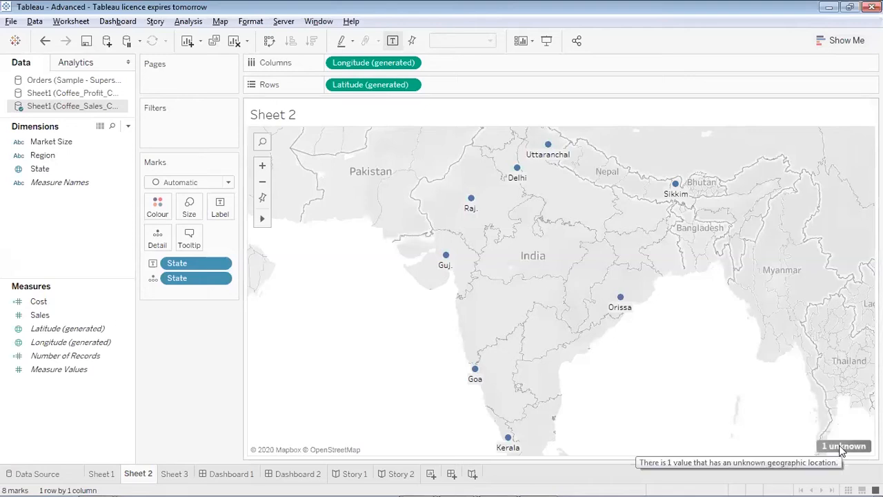
click(842, 450)
click(393, 214)
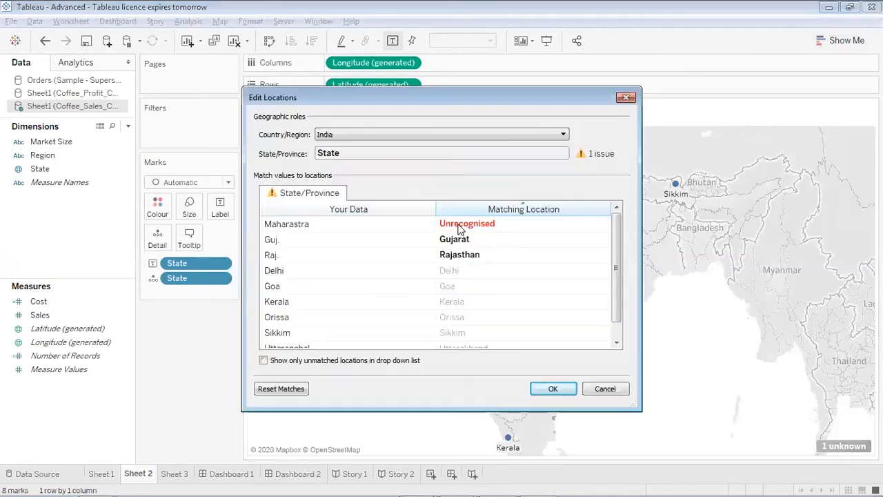
Step: Match Maharastra to custom coordinates with latitude 19.66 and longitude 75.30, and apply the location edits
click(496, 222)
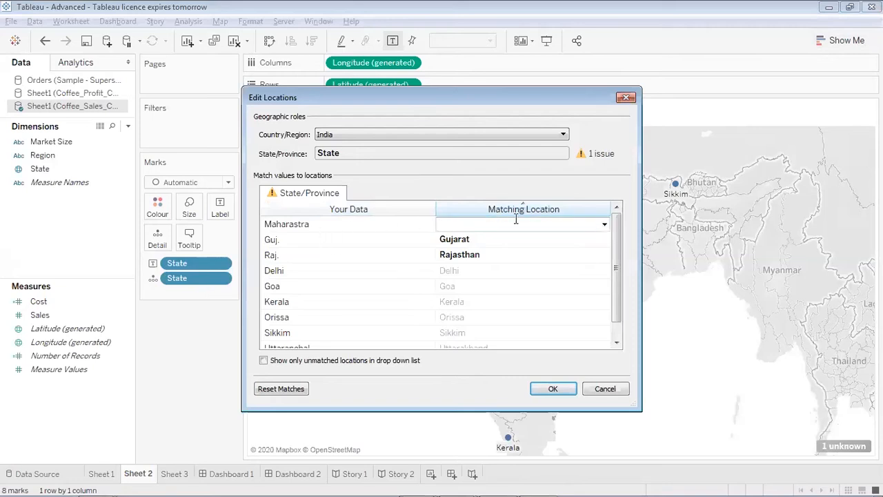
click(605, 224)
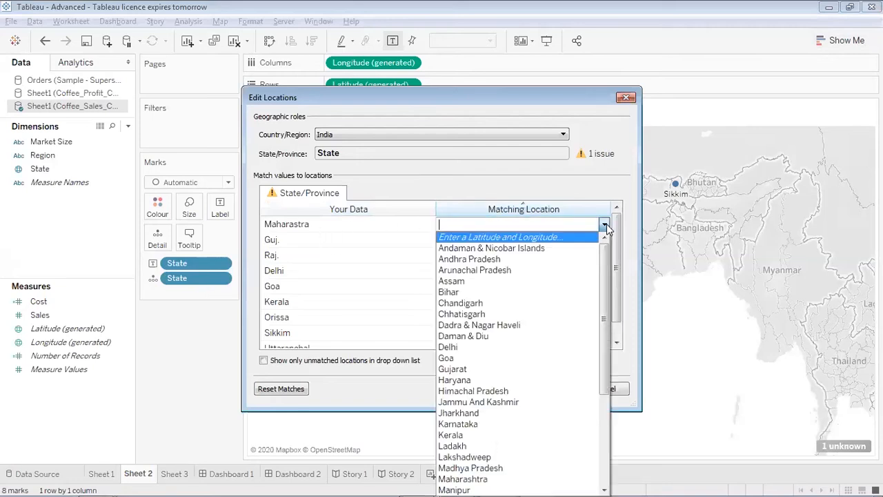
click(572, 239)
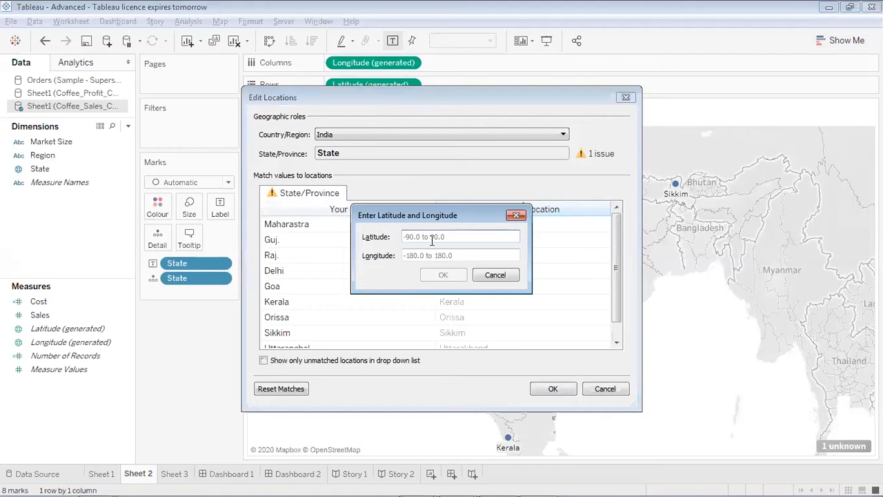
text(19.66)
click(432, 255)
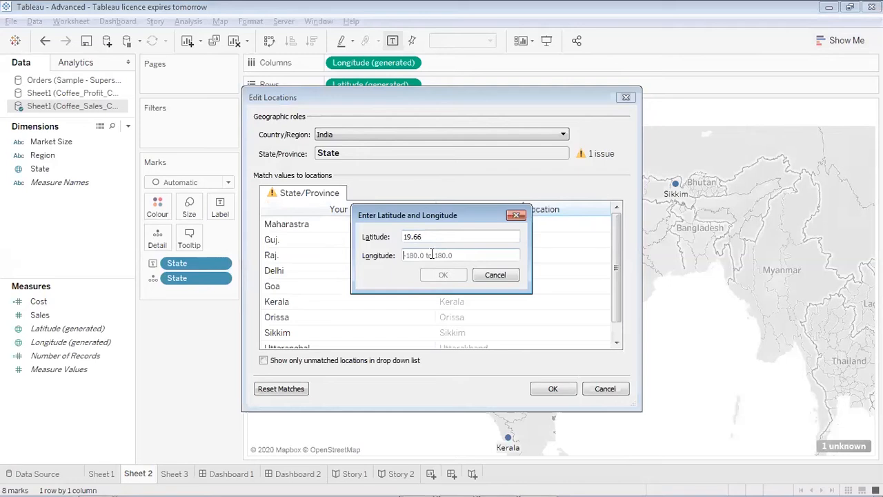
text(75.30)
click(435, 272)
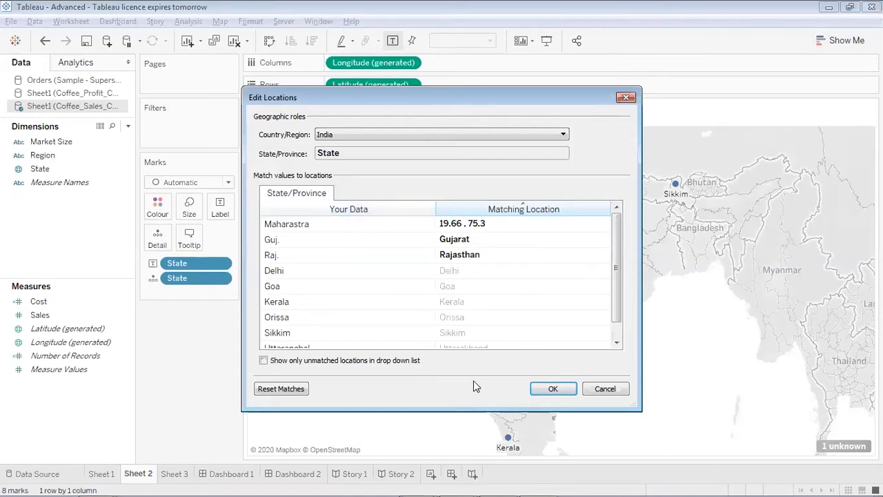
click(552, 388)
mouse_move(494, 315)
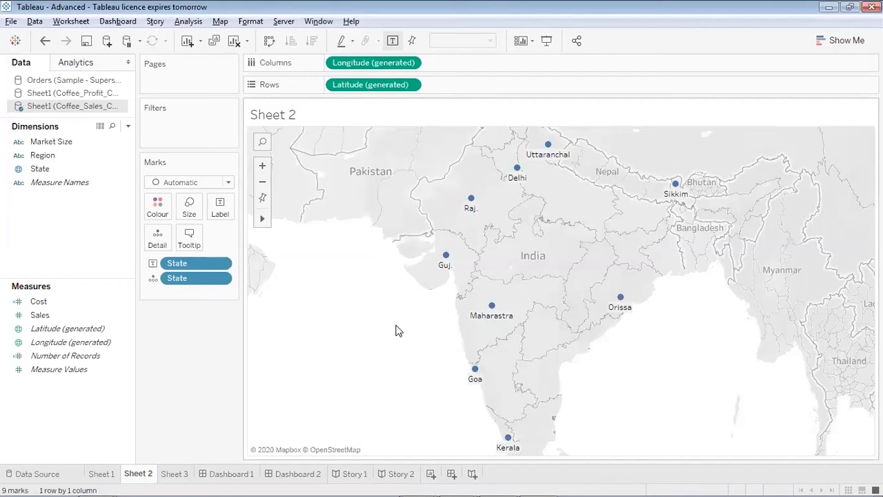
Step: Show the Orders (Sample - Superstore) data source and examine its geographic columns
click(118, 141)
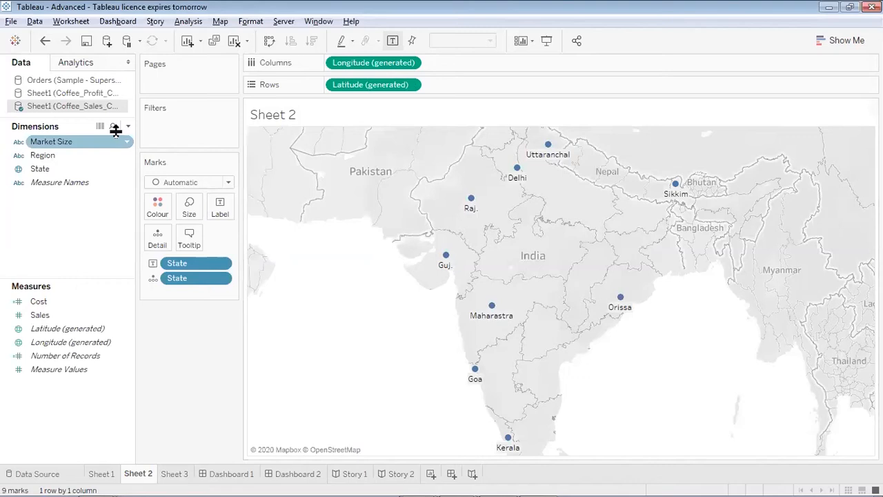
click(36, 473)
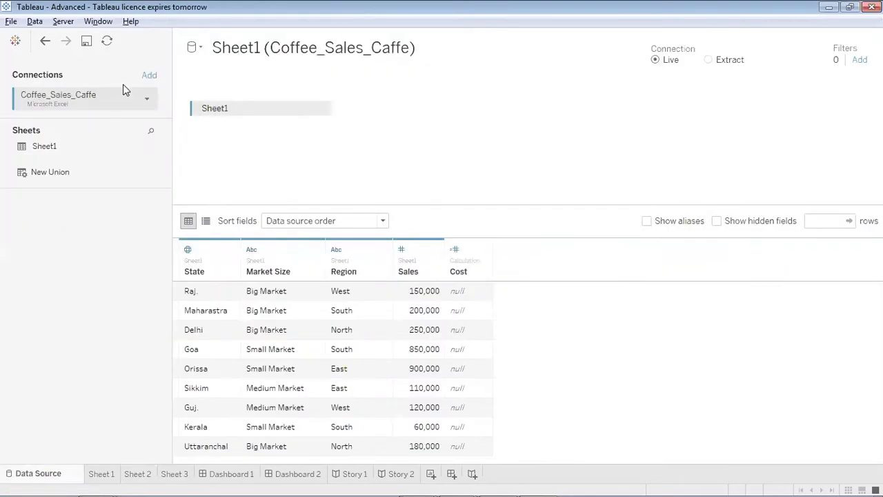
click(195, 47)
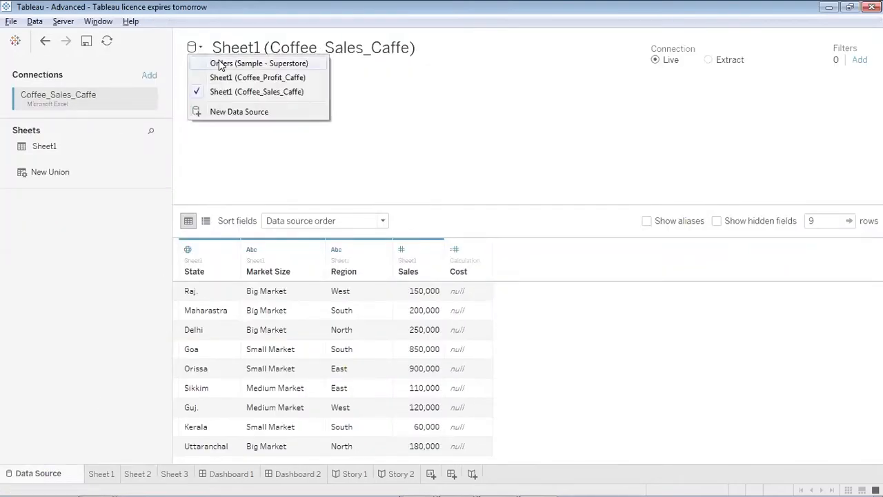
click(221, 64)
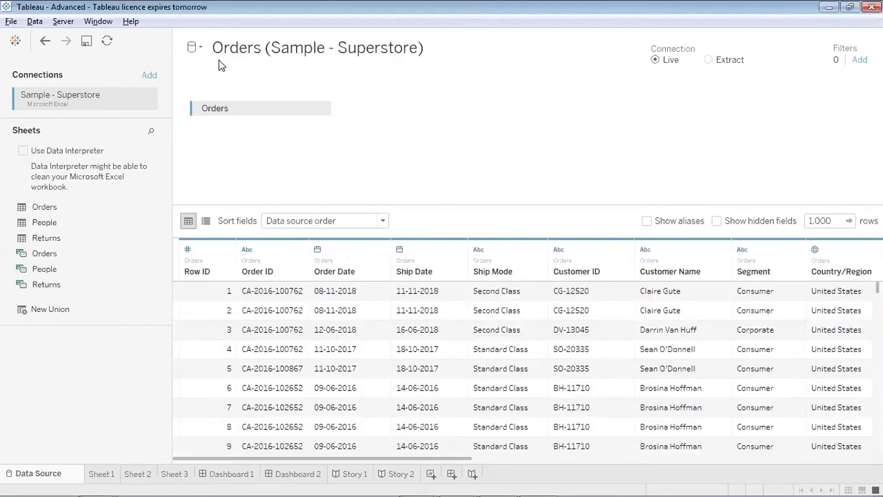
drag(451, 457, 642, 459)
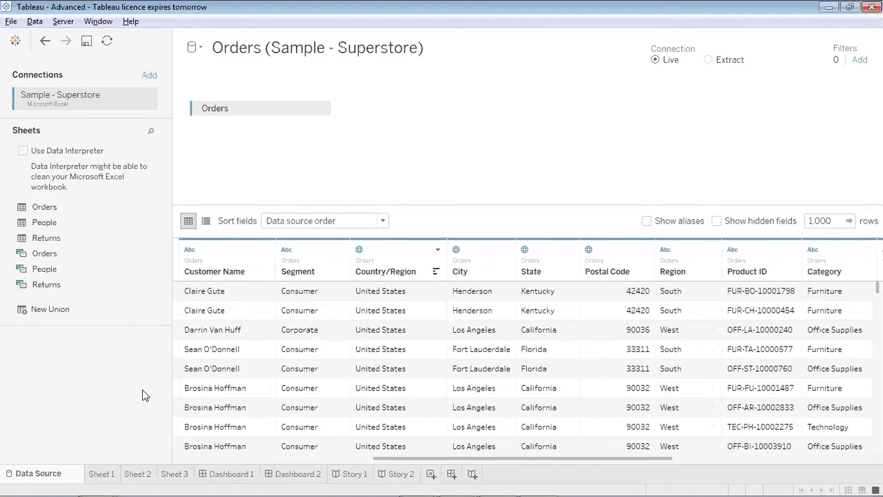
Step: Clear Sheet 3 and chart Sales by State, with State on rows and Sales on columns
click(174, 474)
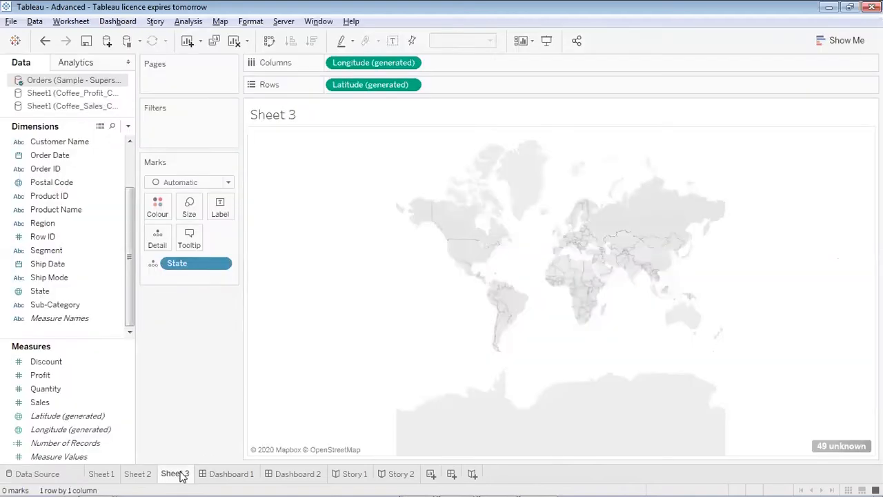
click(232, 42)
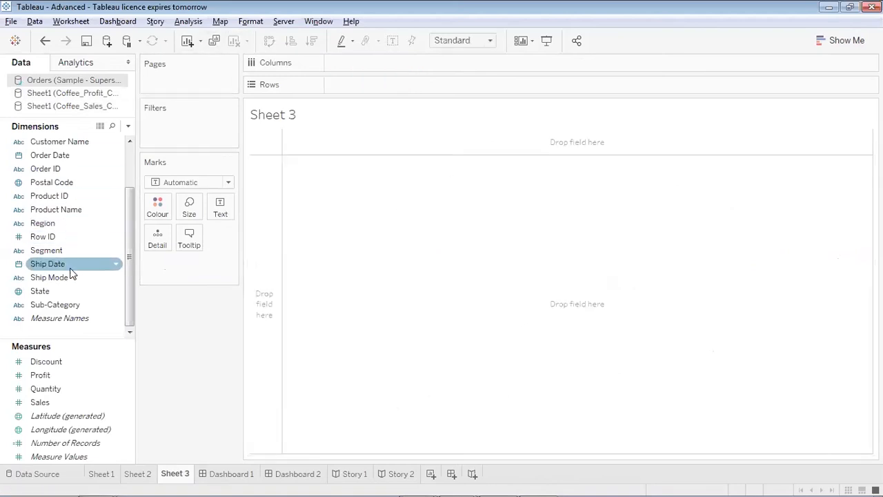
drag(67, 291, 377, 87)
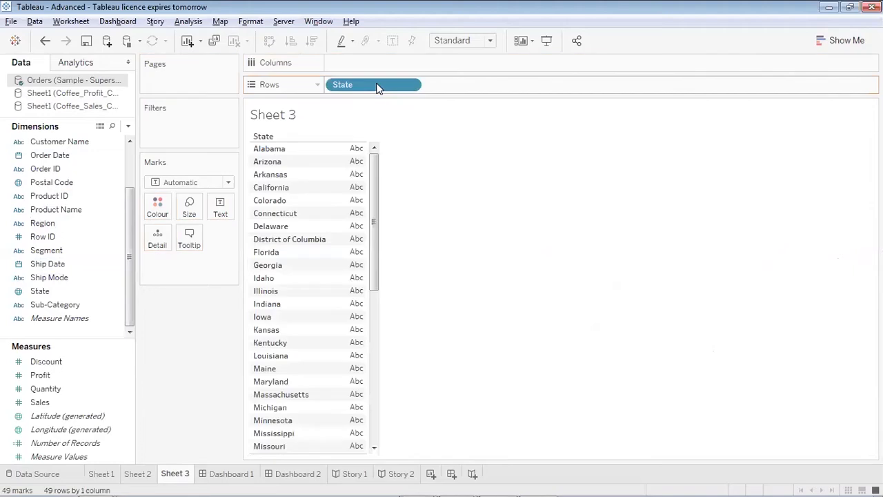
mouse_move(94, 405)
mouse_down()
mouse_move(417, 71)
mouse_move(414, 64)
mouse_up()
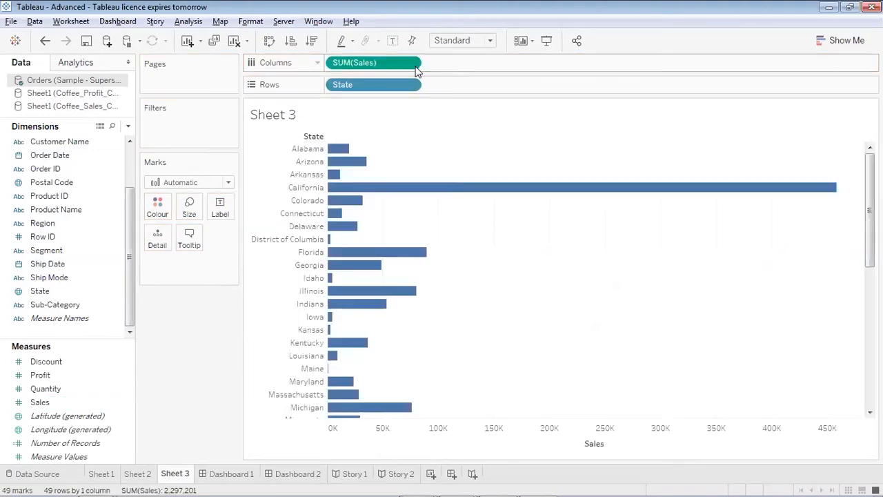
Step: Convert the Sales by State bar chart into a symbol map
click(841, 40)
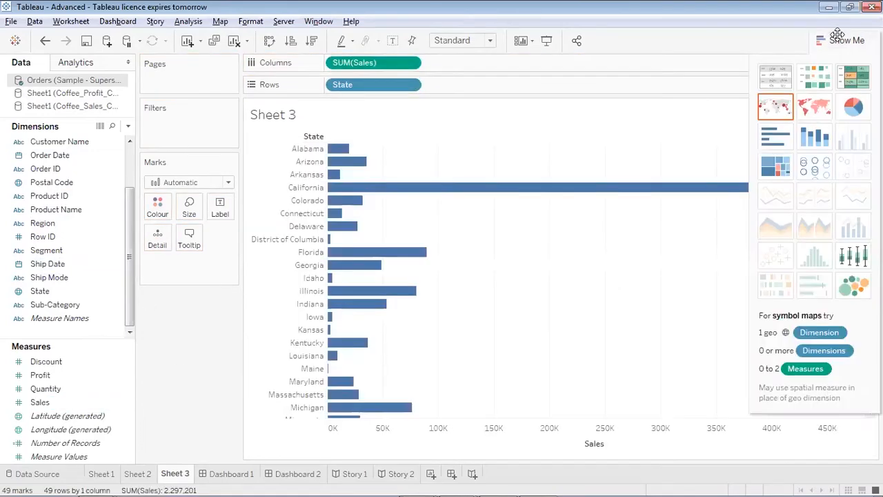
click(776, 108)
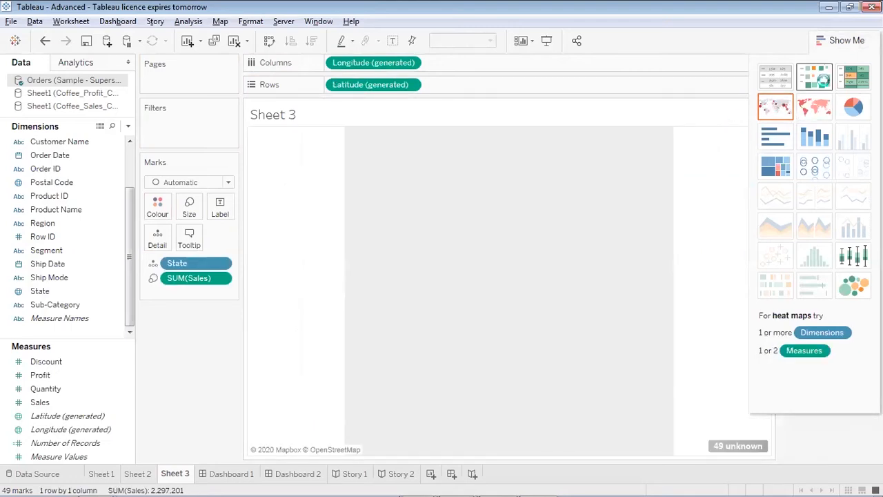
click(841, 41)
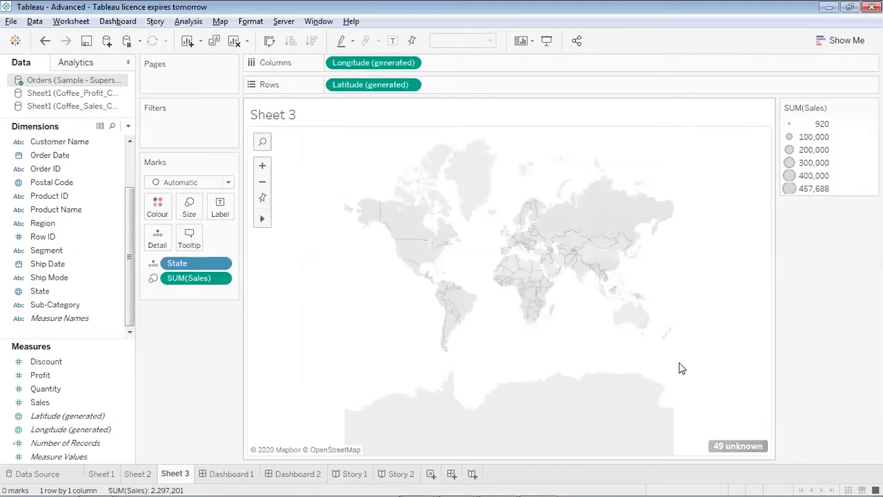
Step: Edit the unknown locations on the Sheet 3 map by setting the fixed country to USA
click(733, 445)
click(388, 215)
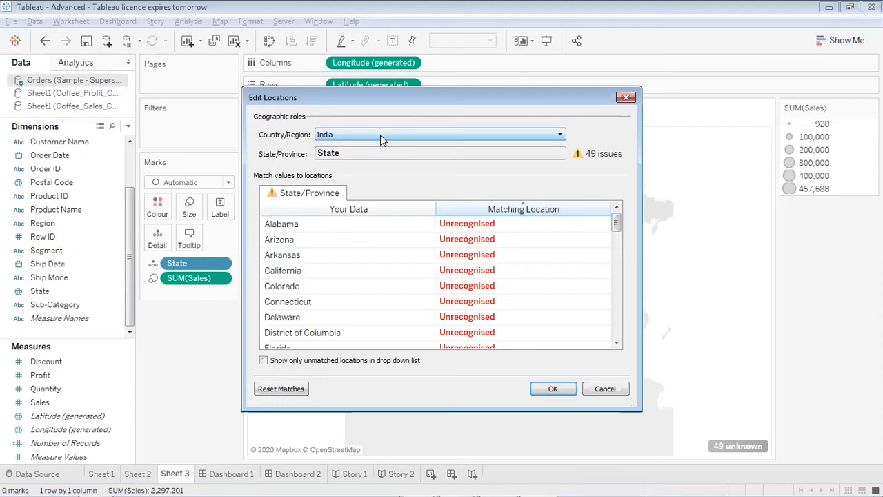
click(381, 139)
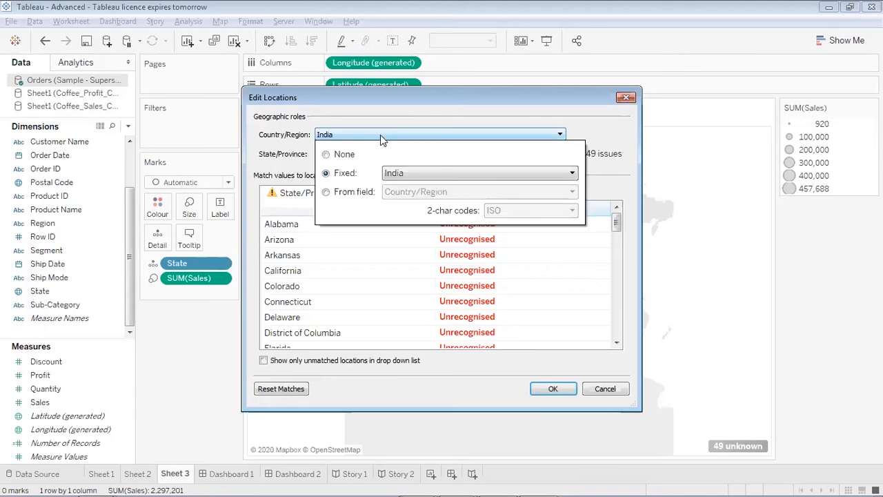
click(423, 173)
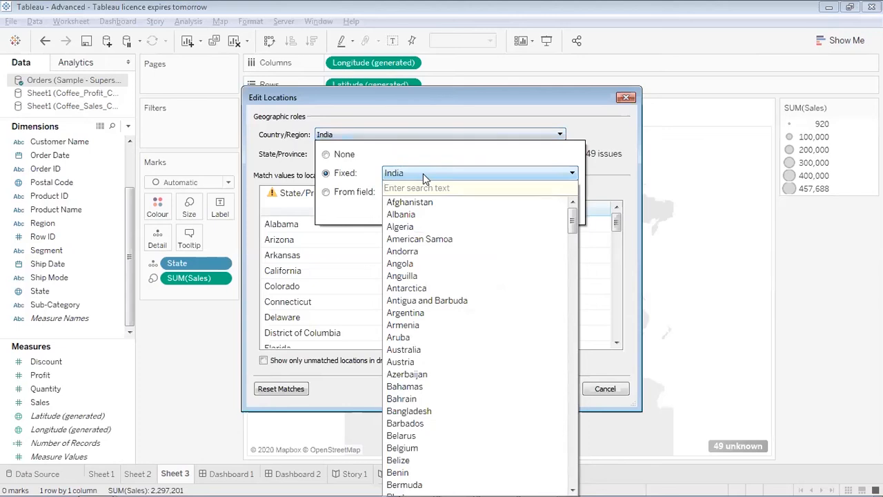
text(uni)
key(BackSpace)
key(BackSpace)
key(BackSpace)
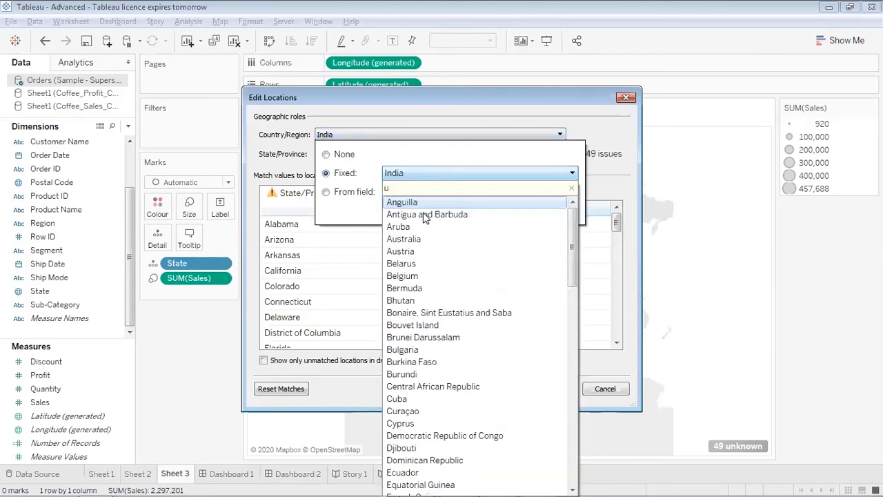
text(us)
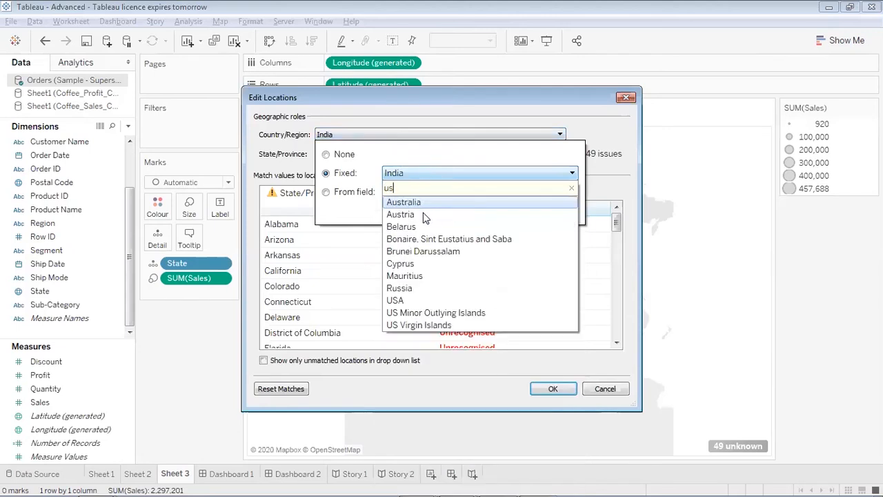
click(426, 302)
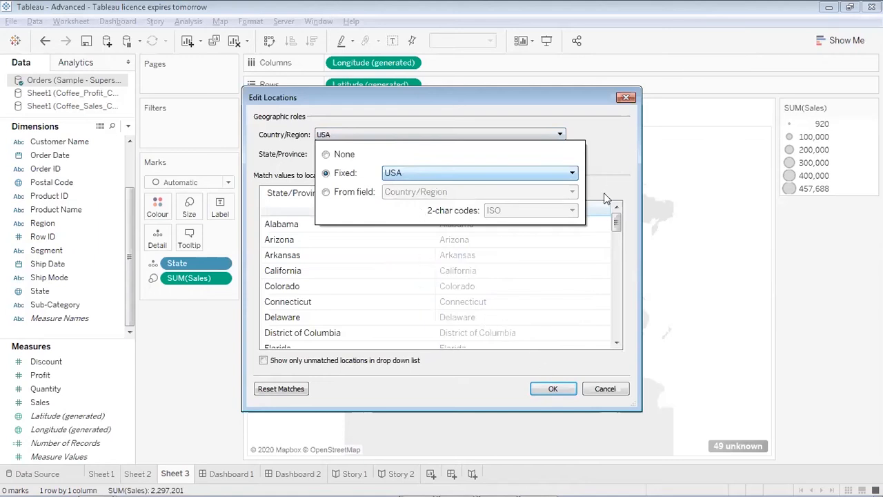
click(610, 158)
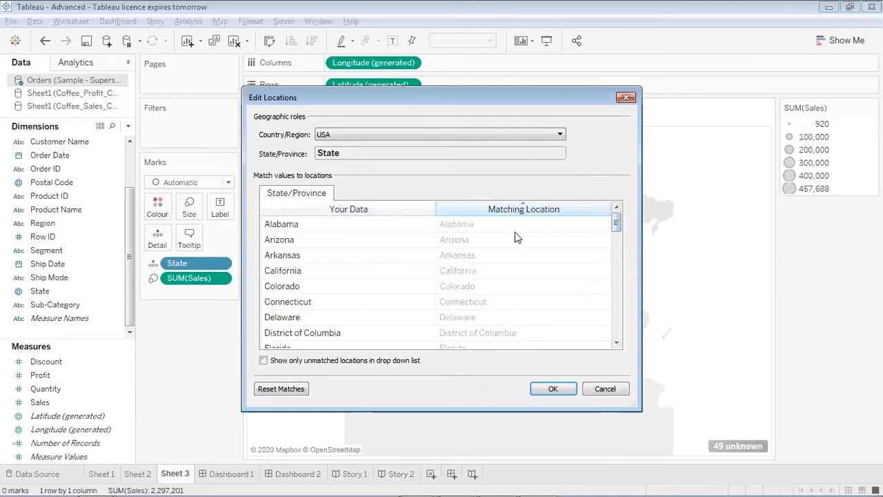
click(553, 391)
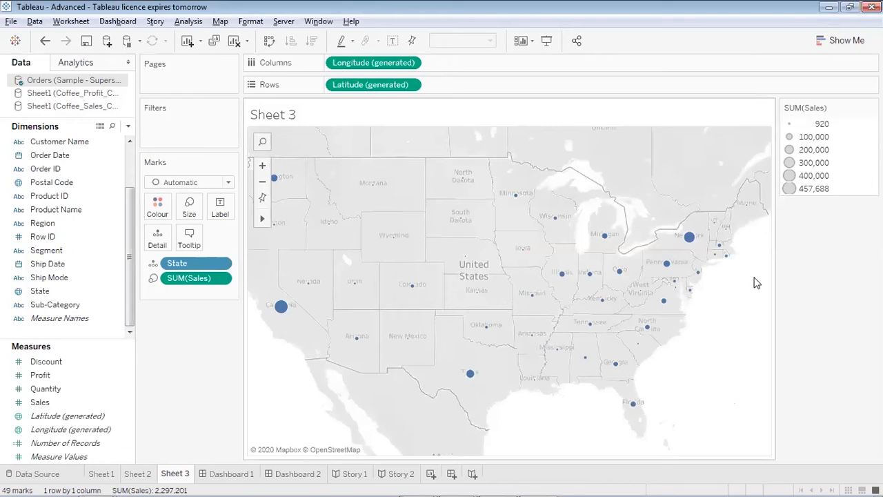
Step: Change the symbol map to a filled map coloured by Sales and label each area with its State
click(847, 42)
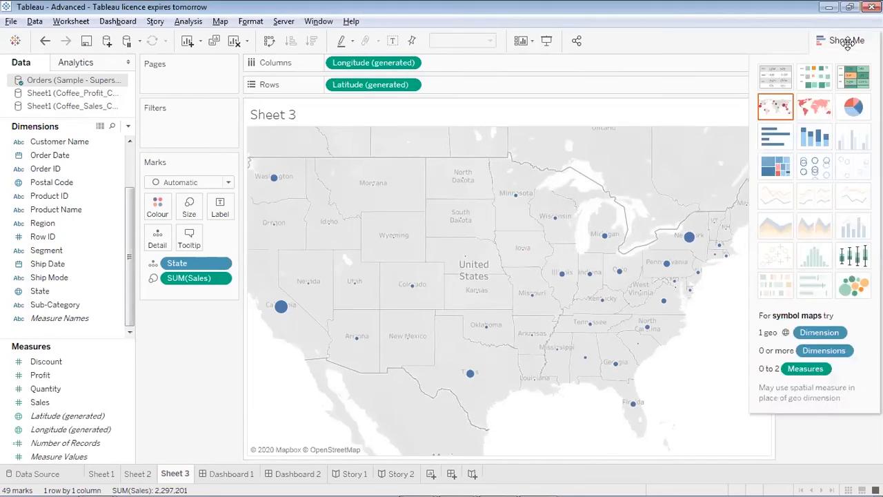
click(815, 107)
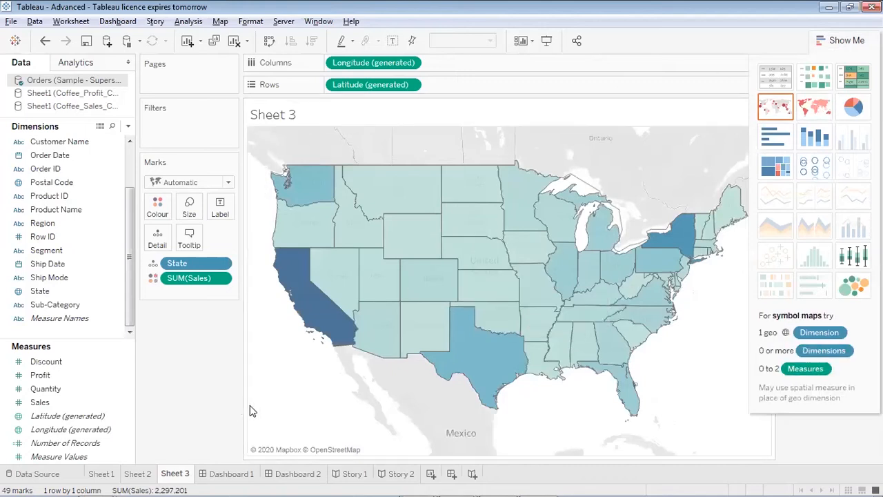
click(55, 390)
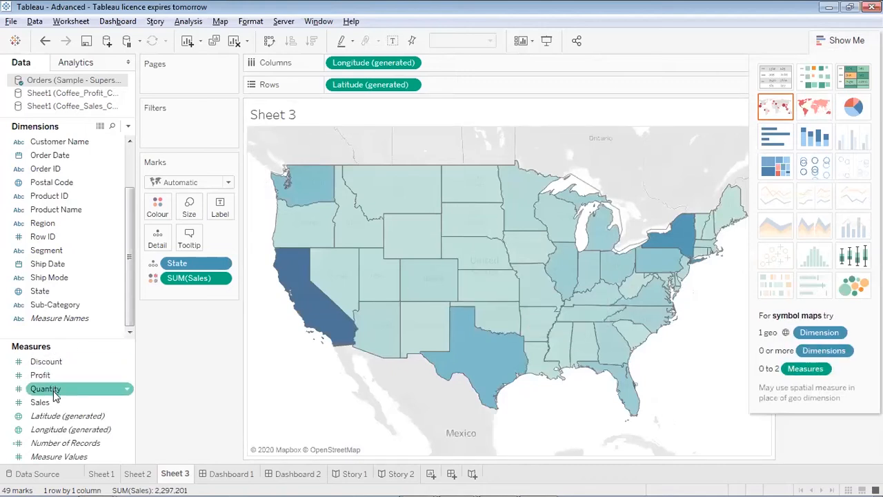
click(49, 295)
drag(49, 295, 220, 207)
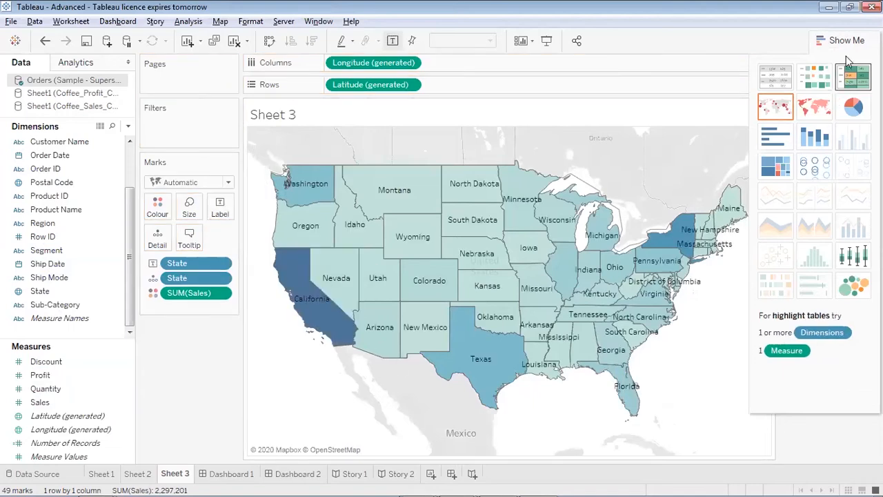
click(847, 41)
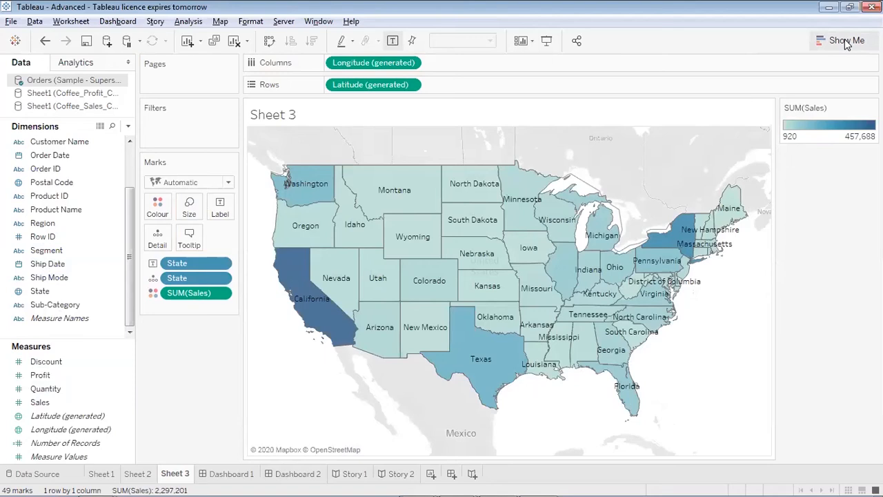
click(749, 3)
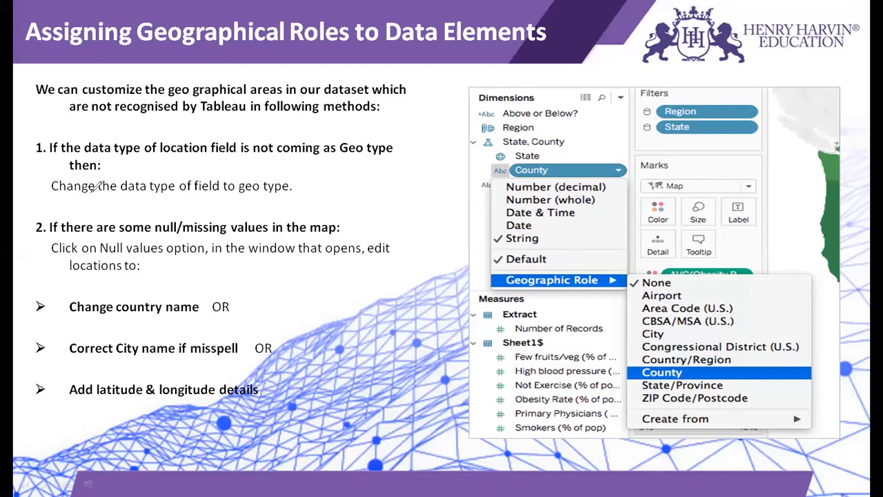
drag(60, 195, 254, 195)
drag(531, 178, 563, 176)
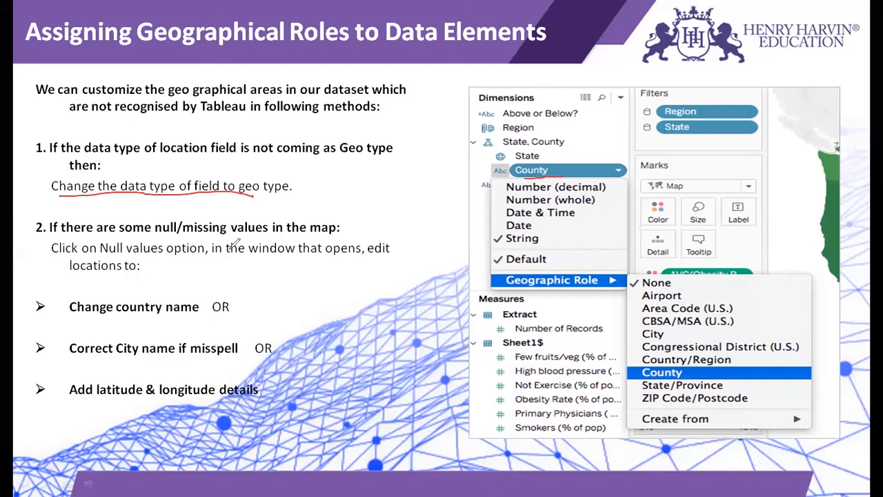